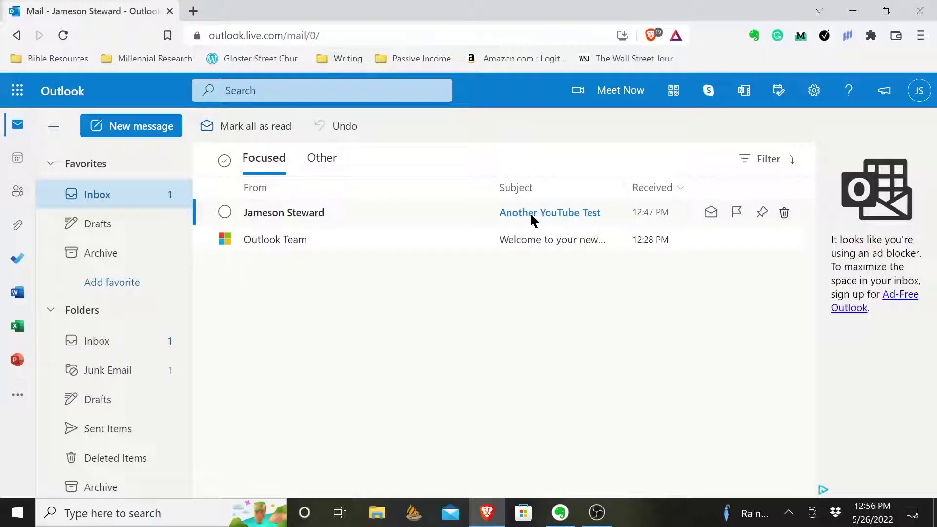
Step: Open the full Outlook settings from the gear menu, landing on Mail's Layout page
{"action": "left_click", "coordinate": [814, 103]}
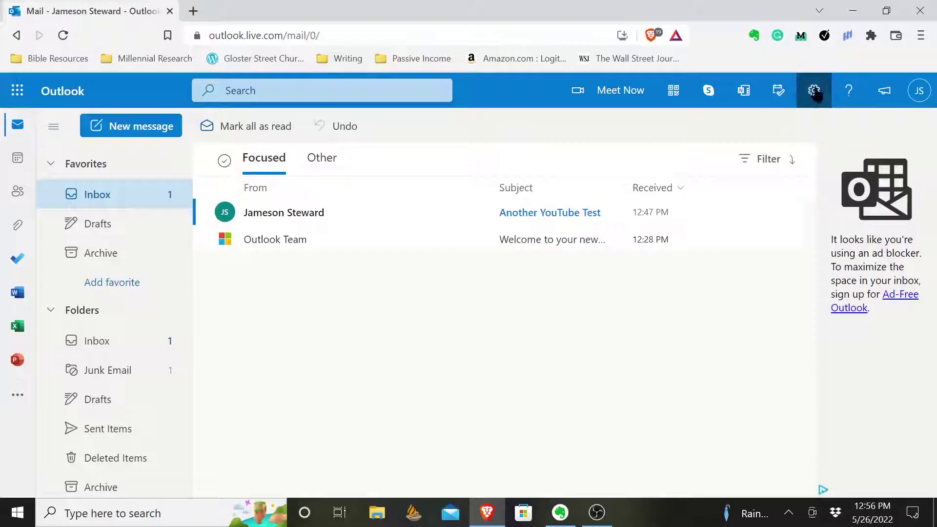
{"action": "left_click", "coordinate": [815, 94]}
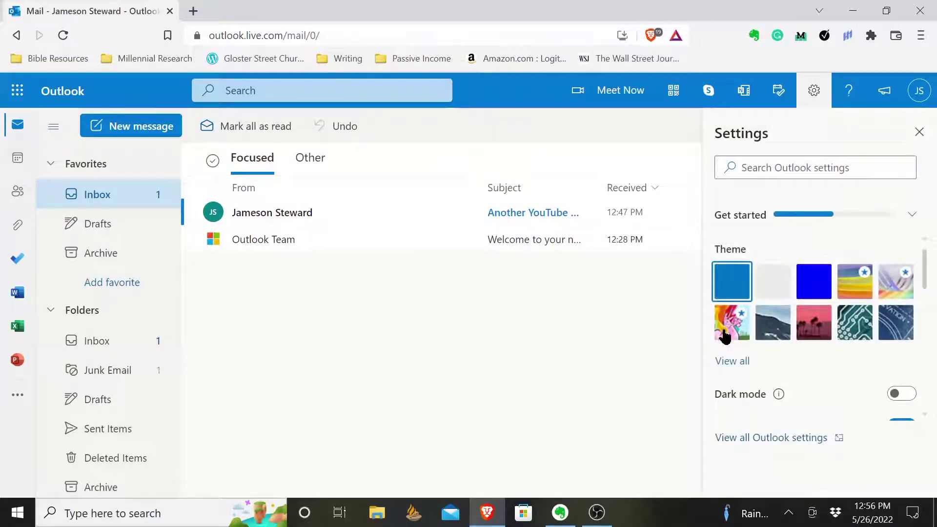
{"action": "left_click", "coordinate": [768, 440]}
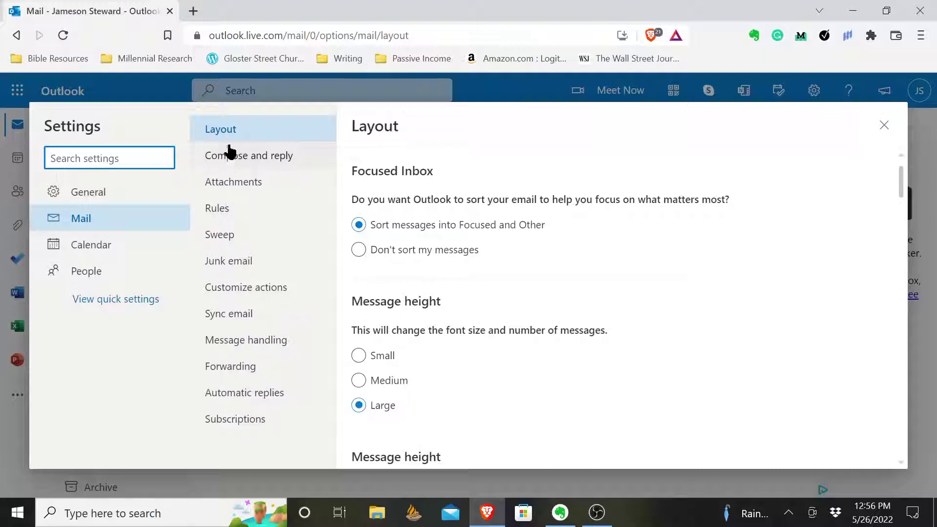
Step: In Compose and reply, create a new signature named the user's name plus 'Work', without a dash
{"action": "left_click", "coordinate": [265, 155]}
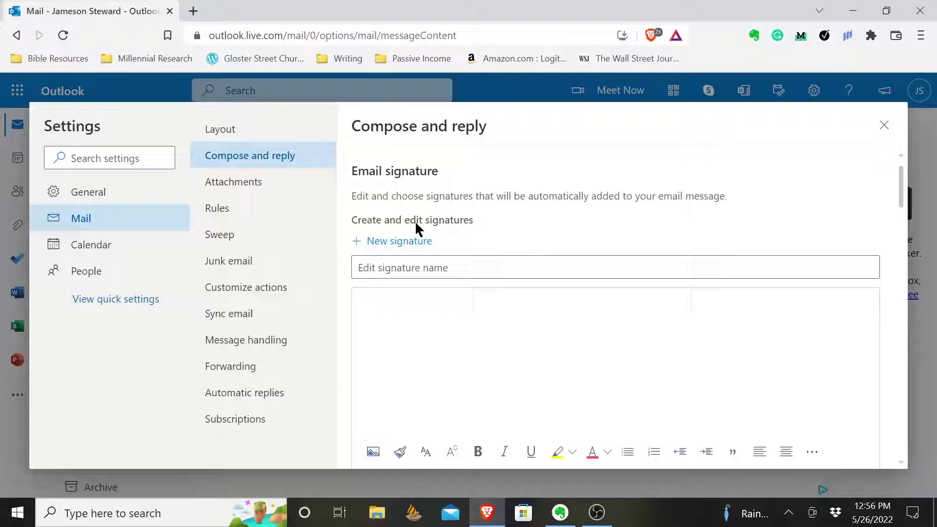
{"action": "left_click", "coordinate": [389, 272]}
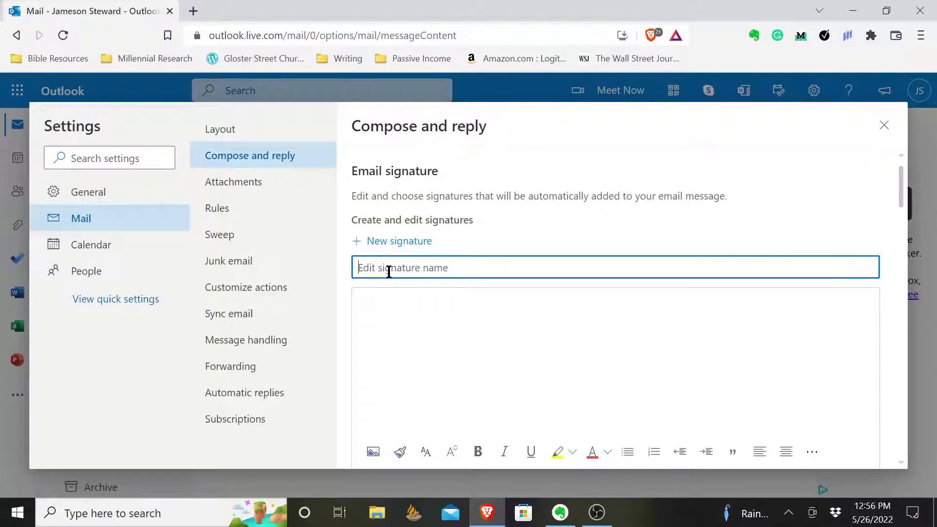
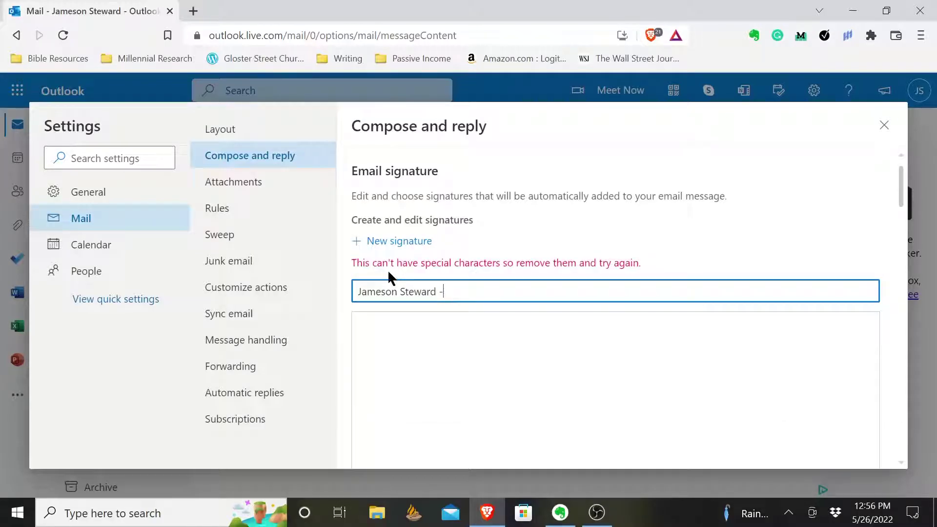
{"action": "type", "text": "Work"}
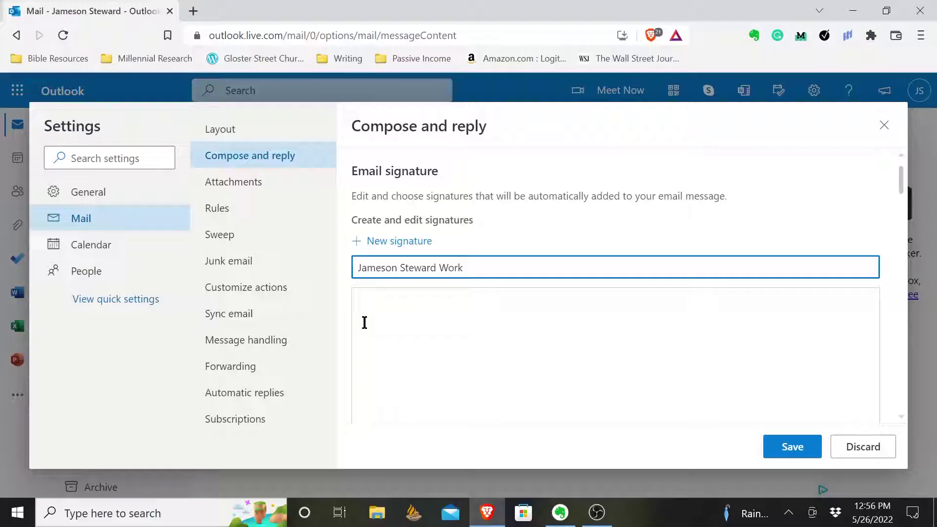
Step: Write the signature body: the user's name, a blank line, then Cell, Email and Fax lines
{"action": "left_click", "coordinate": [411, 310]}
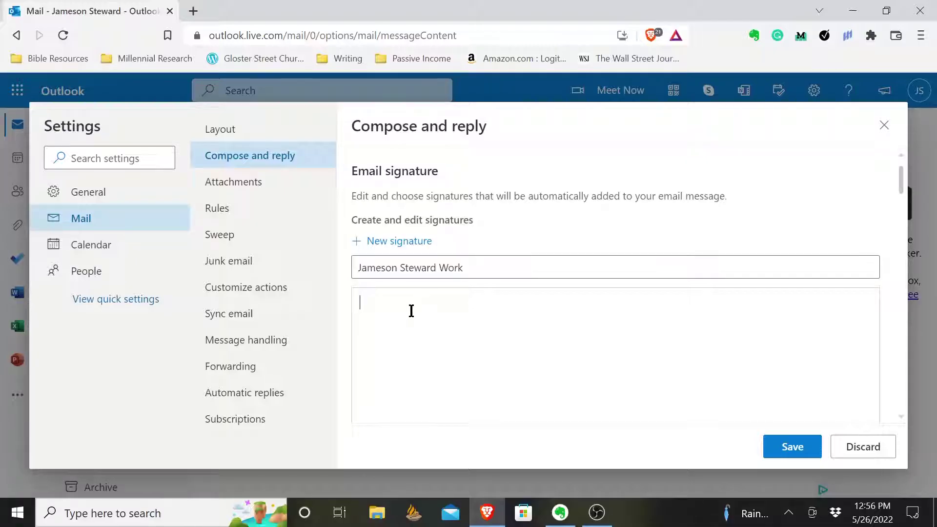
{"action": "key", "text": "Return"}
{"action": "type", "text": "Cell"}
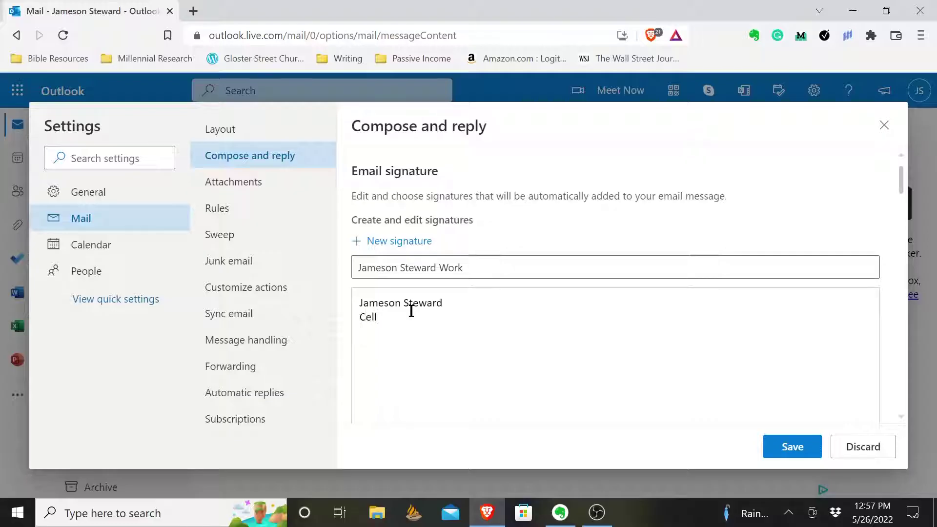
{"action": "type", "text": ": 000000"}
{"action": "key", "text": "Return"}
{"action": "type", "text": "Email: jjjjjj@outlook.com"}
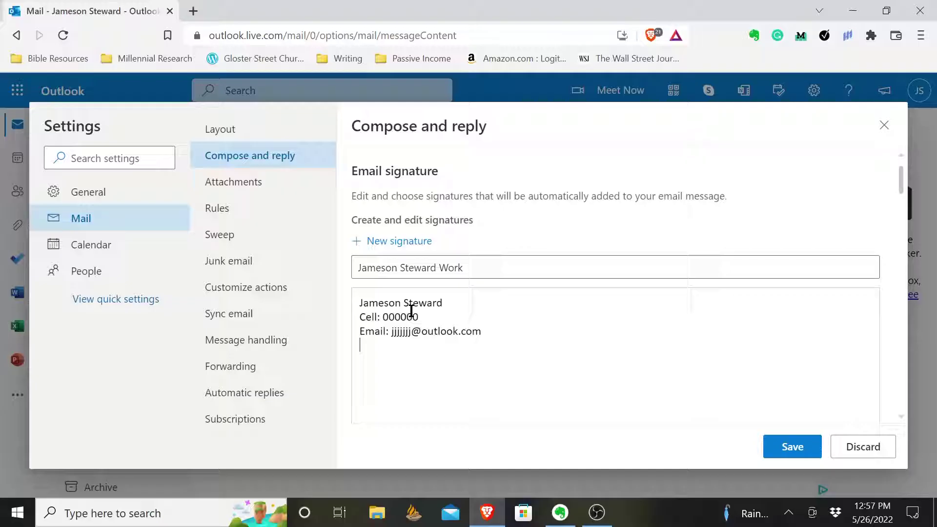
{"action": "key", "text": "Return"}
{"action": "type", "text": "Fax: 000000"}
{"action": "left_click", "coordinate": [359, 317]}
{"action": "key", "text": "Return"}
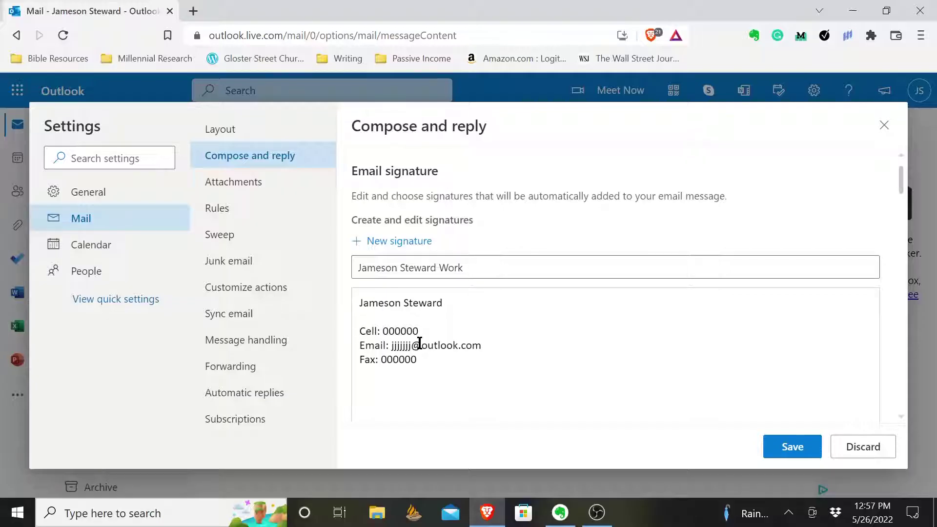
Step: Save the new Work signature
{"action": "scroll", "coordinate": [449, 374], "scroll_direction": "down", "scroll_amount": 3}
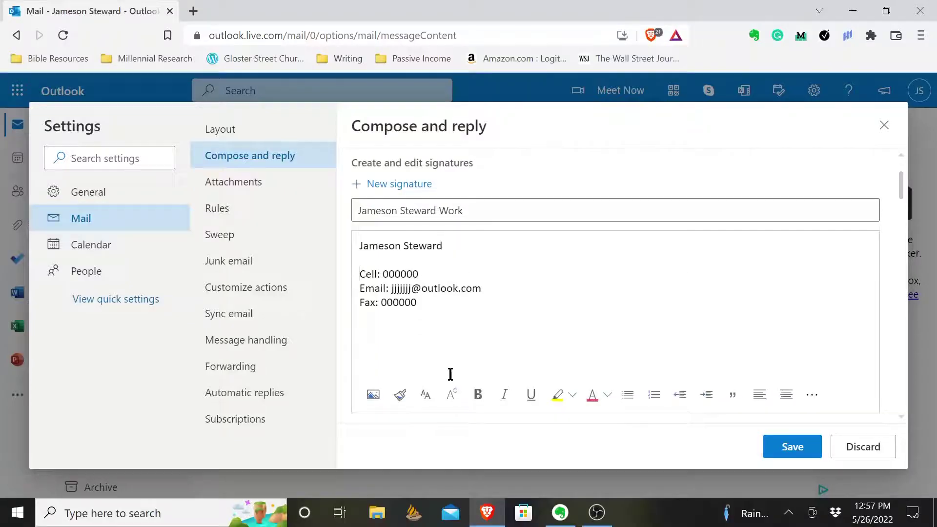
{"action": "scroll", "coordinate": [433, 296], "scroll_direction": "down", "scroll_amount": 3}
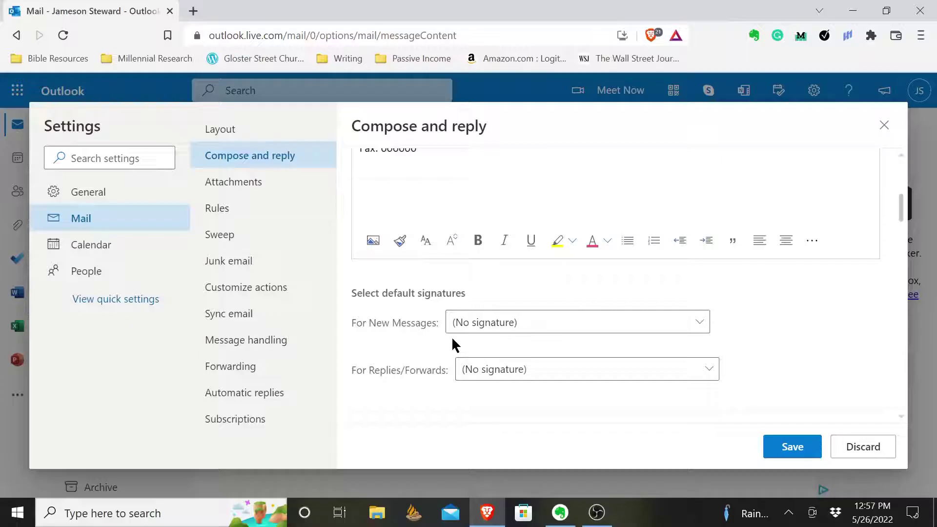
{"action": "scroll", "coordinate": [452, 335], "scroll_direction": "down", "scroll_amount": 1}
{"action": "left_click", "coordinate": [512, 287]}
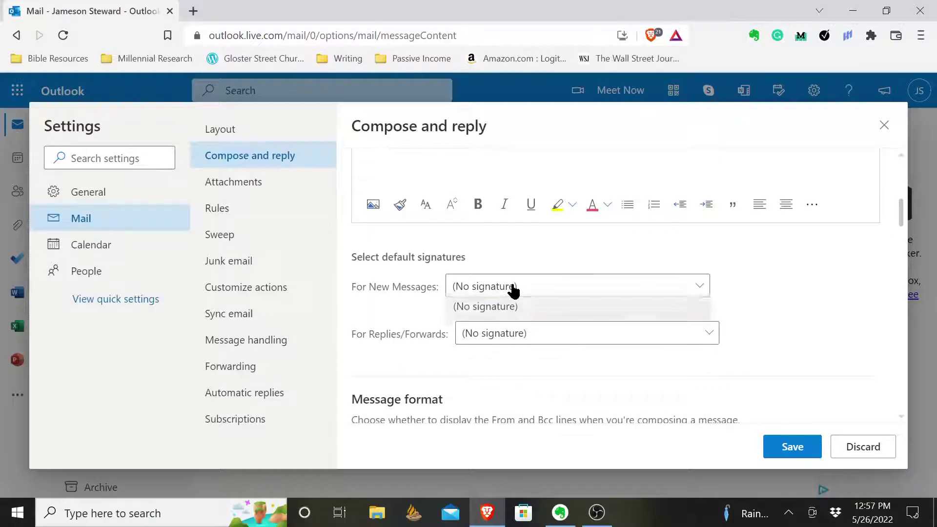
{"action": "left_click", "coordinate": [428, 314]}
{"action": "left_click", "coordinate": [781, 450]}
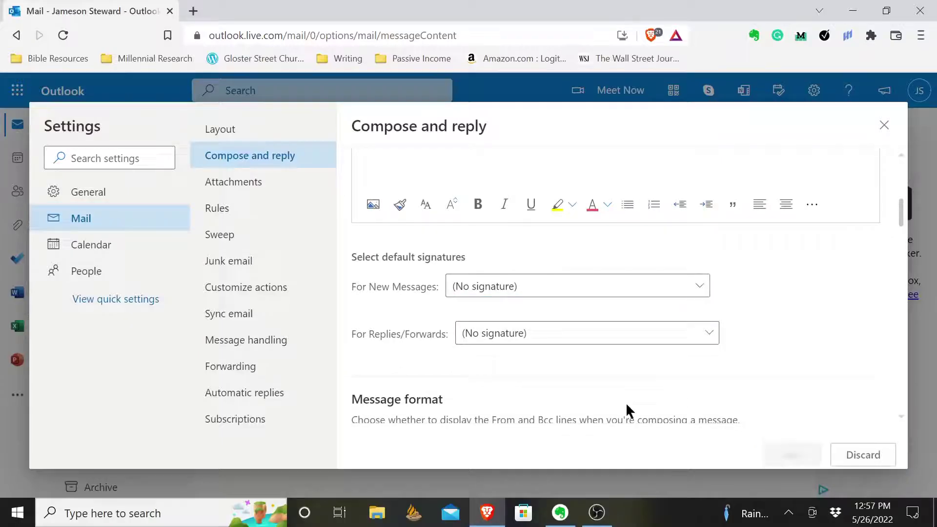
Step: Make the Work signature the default for new messages and replies/forwards, then save
{"action": "left_click", "coordinate": [510, 287]}
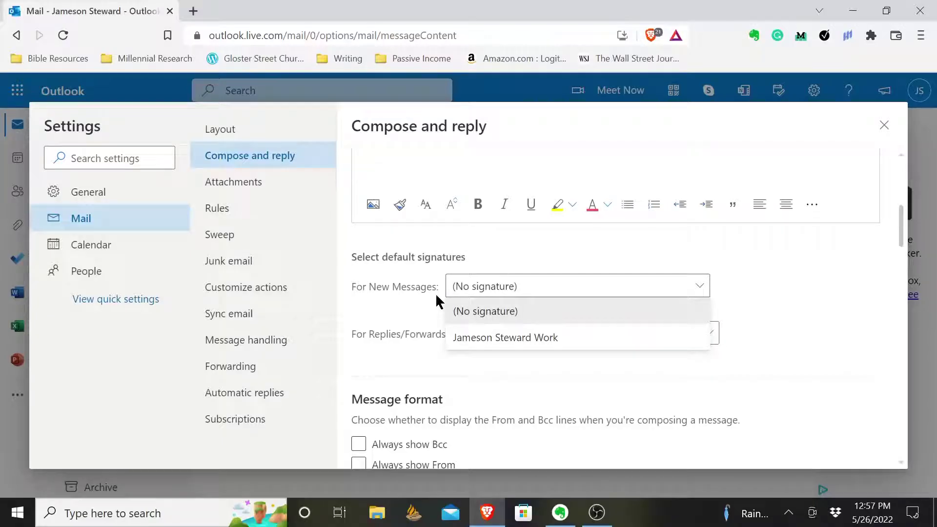
{"action": "left_click", "coordinate": [472, 336]}
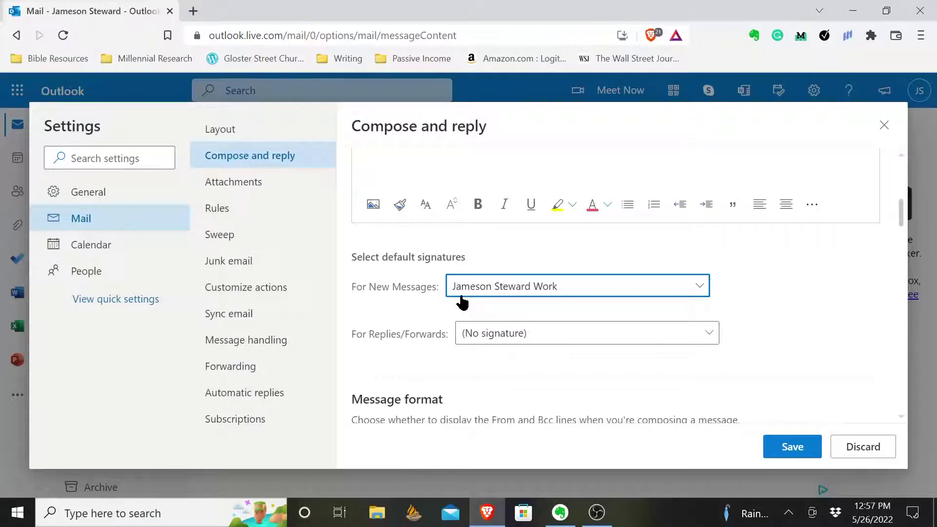
{"action": "scroll", "coordinate": [446, 295], "scroll_direction": "up", "scroll_amount": 4}
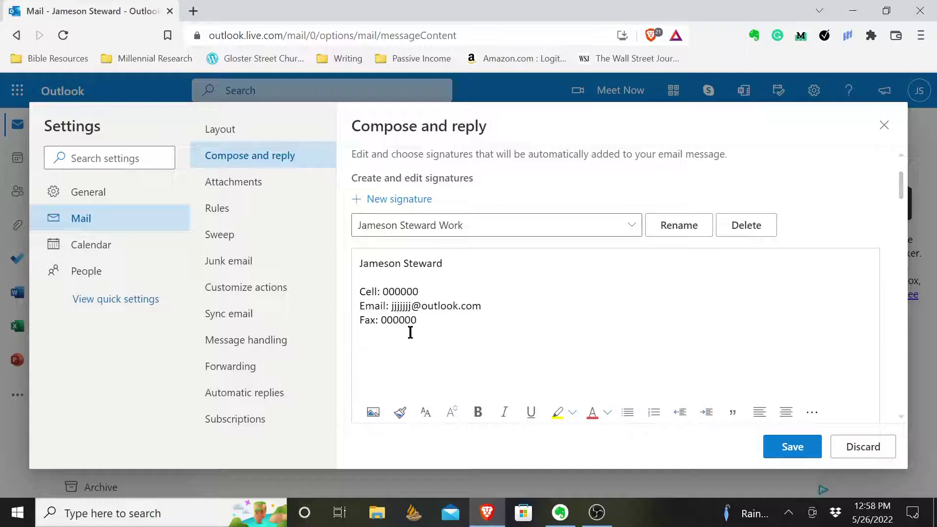
{"action": "scroll", "coordinate": [493, 385], "scroll_direction": "down", "scroll_amount": 5}
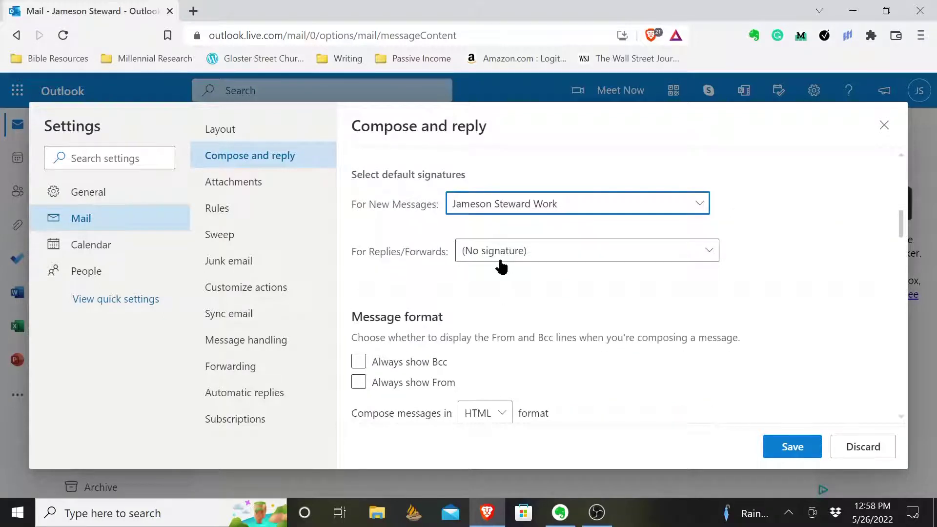
{"action": "left_click", "coordinate": [488, 254]}
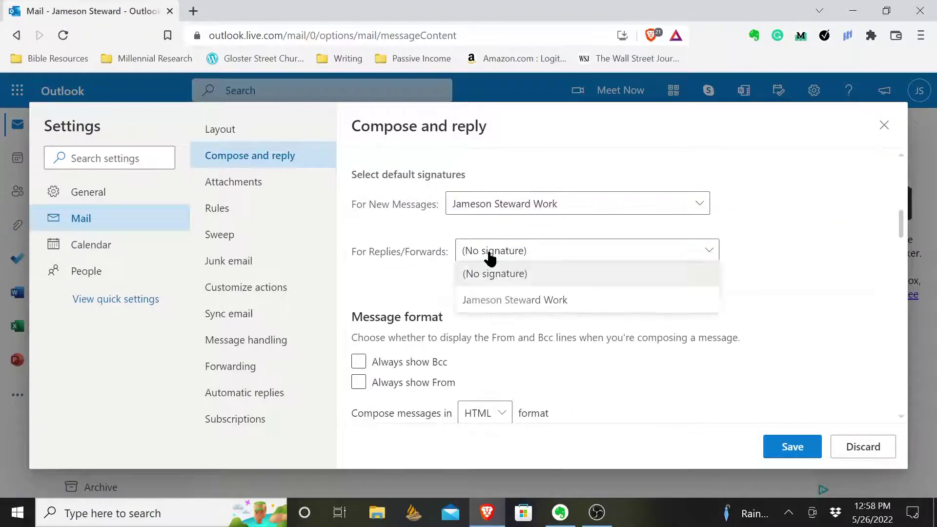
{"action": "left_click", "coordinate": [483, 304]}
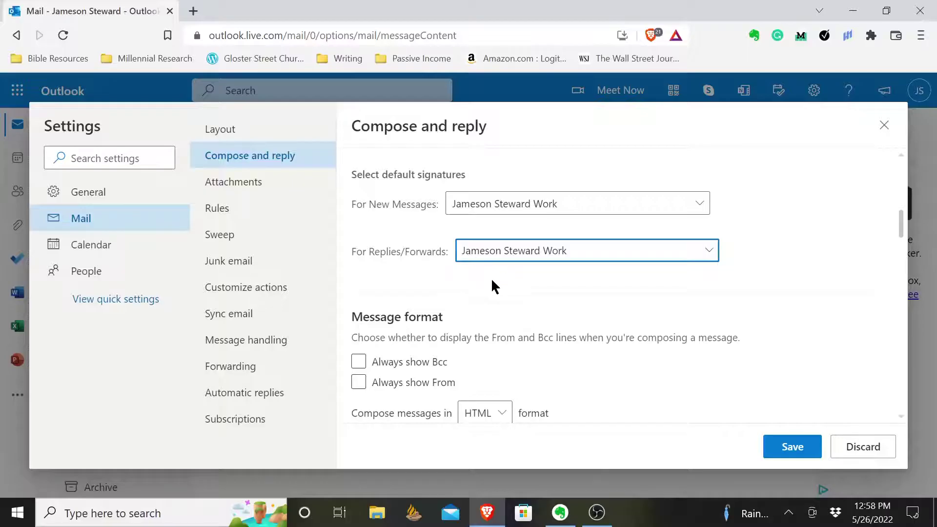
{"action": "scroll", "coordinate": [491, 277], "scroll_direction": "up", "scroll_amount": 3}
{"action": "left_click", "coordinate": [785, 447]}
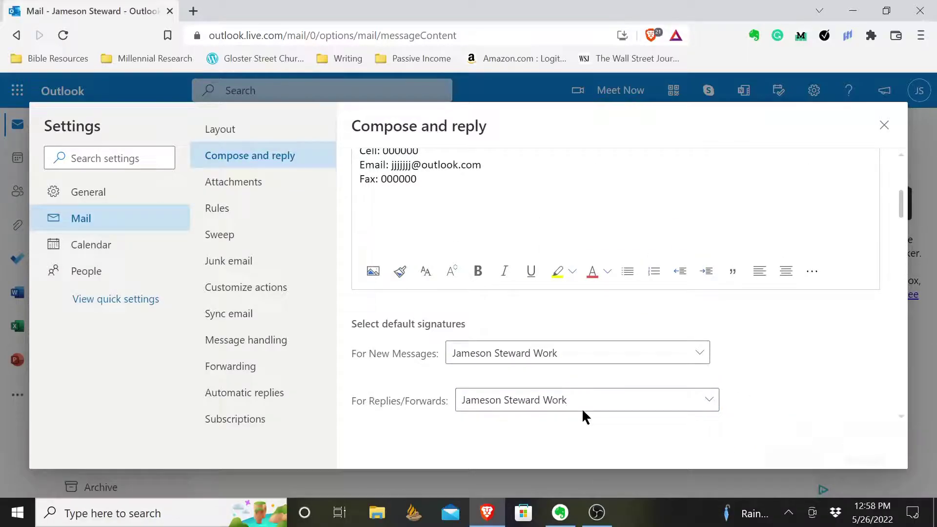
{"action": "scroll", "coordinate": [578, 412], "scroll_direction": "up", "scroll_amount": 2}
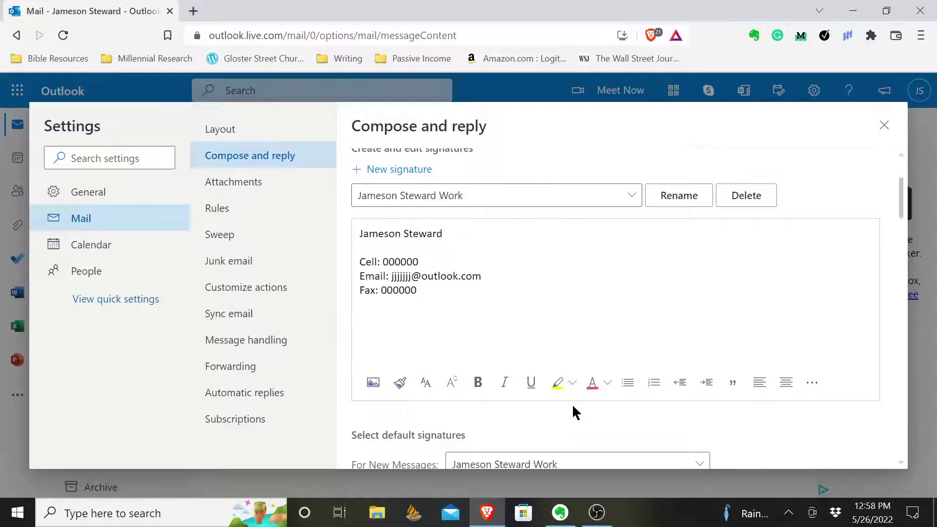
{"action": "left_click_drag", "start_coordinate": [430, 292], "coordinate": [348, 237]}
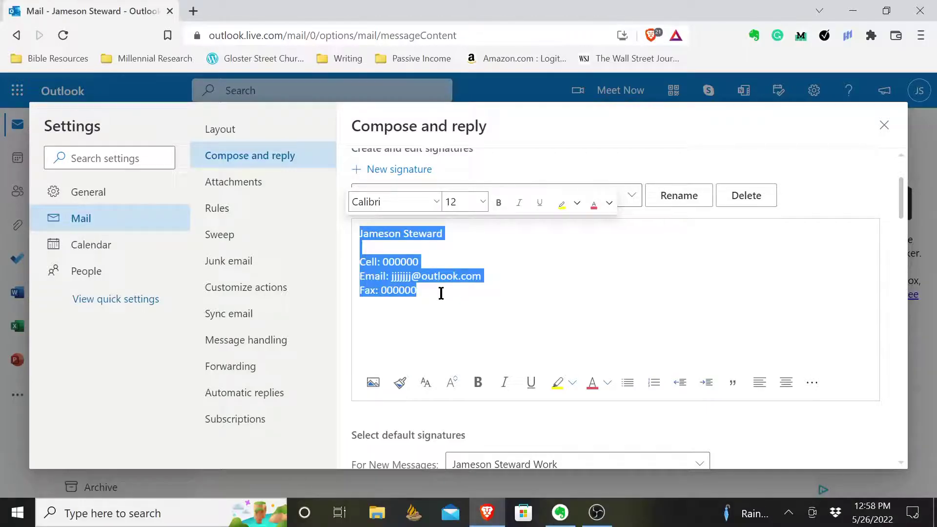
{"action": "left_click", "coordinate": [418, 289]}
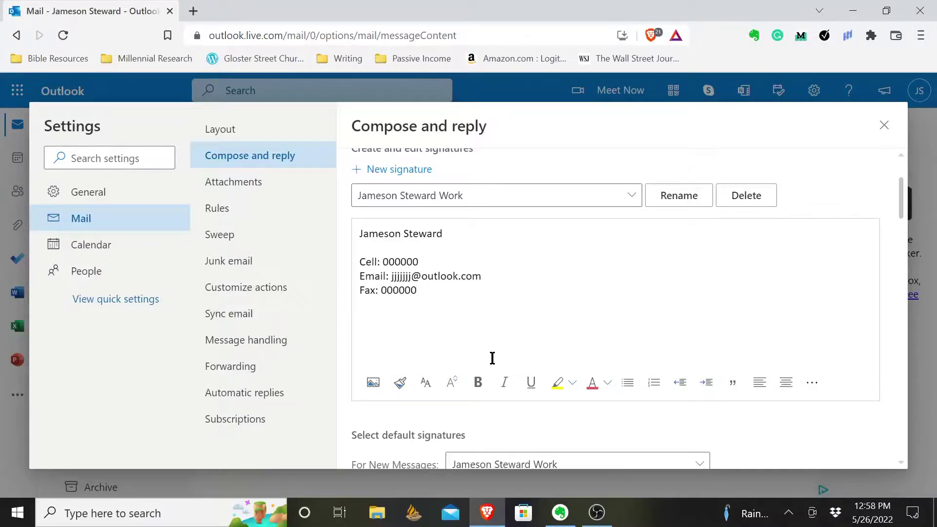
Step: Close Settings, check a new message auto-includes the Work signature, then discard the draft
{"action": "scroll", "coordinate": [724, 342], "scroll_direction": "down", "scroll_amount": 3}
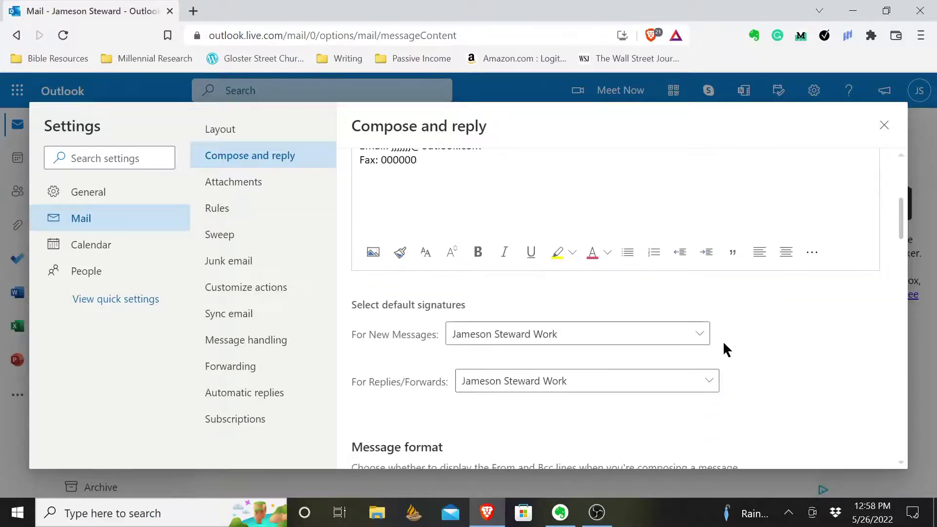
{"action": "left_click", "coordinate": [884, 128]}
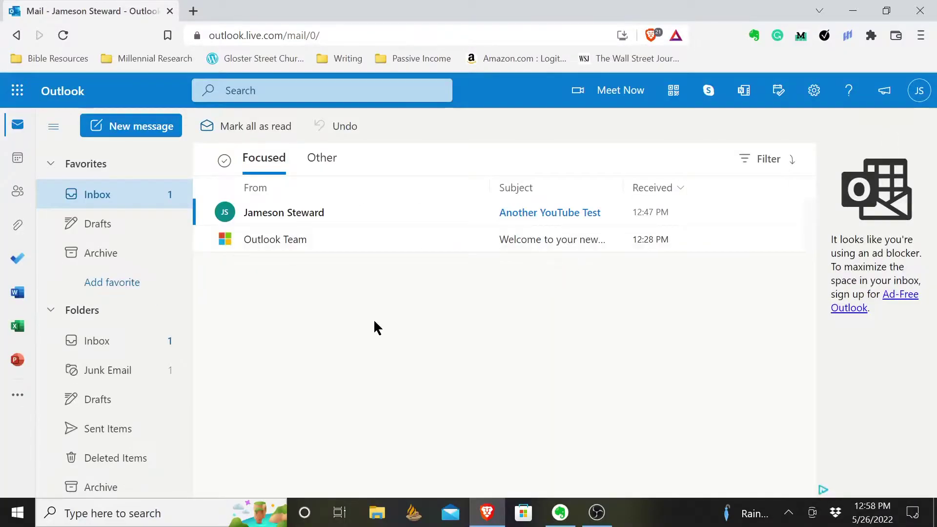
{"action": "left_click", "coordinate": [124, 126]}
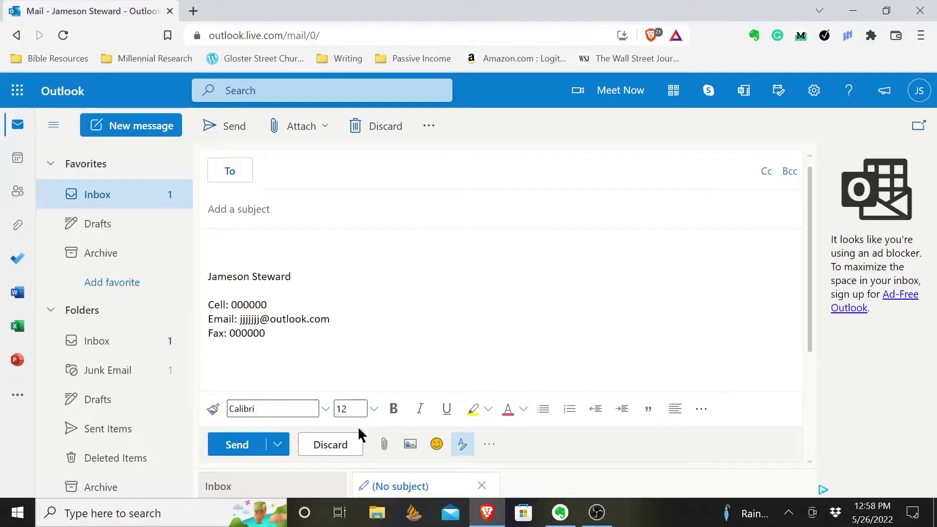
{"action": "left_click", "coordinate": [345, 444]}
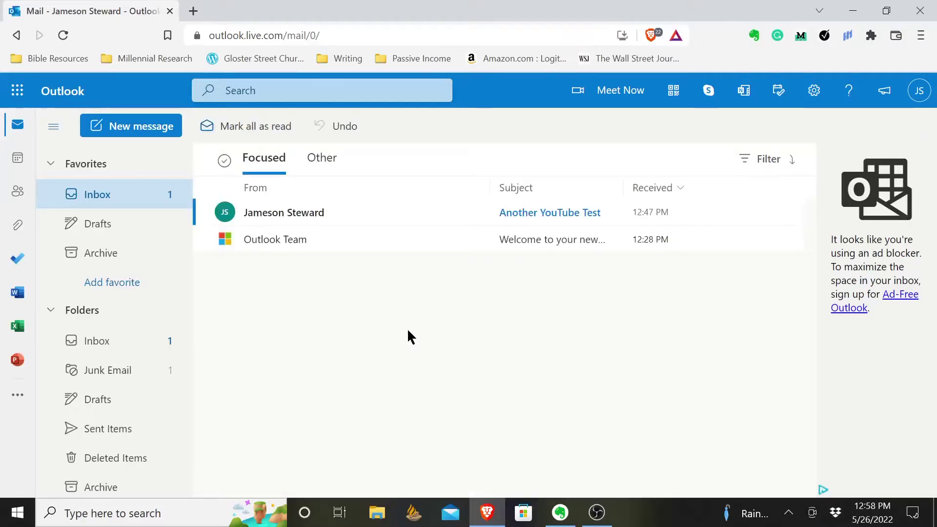